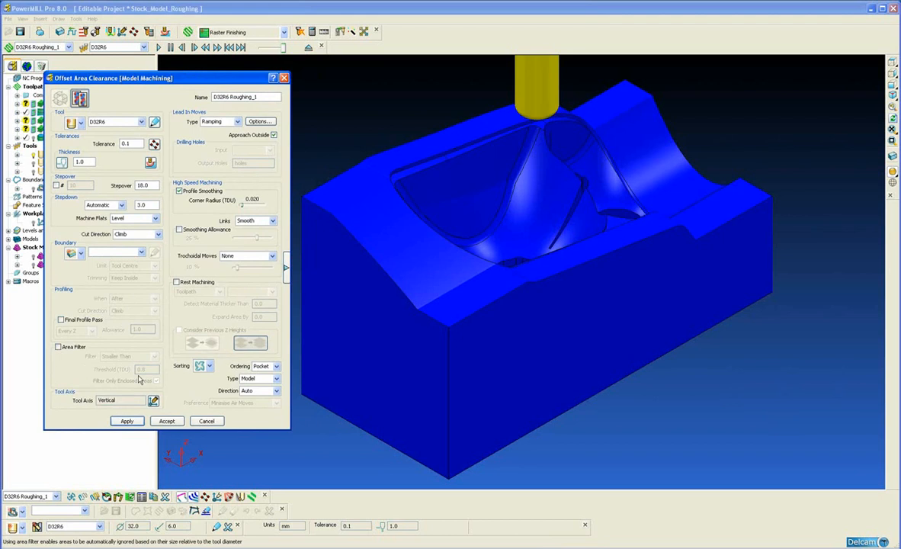
# - Calculate the D32R6 Roughing_1 offset area clearance toolpath and view it side-on along the Y axis
pyautogui.click(127, 421)
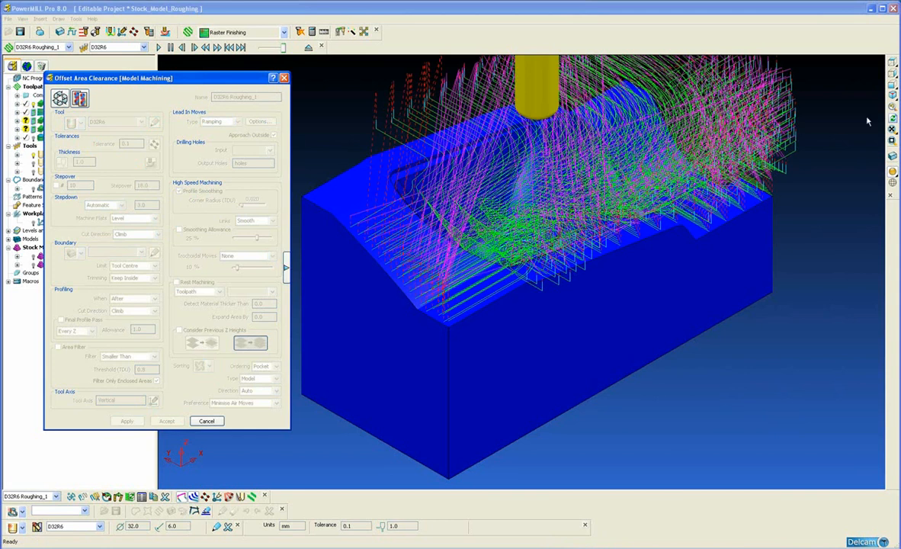
pyautogui.click(891, 75)
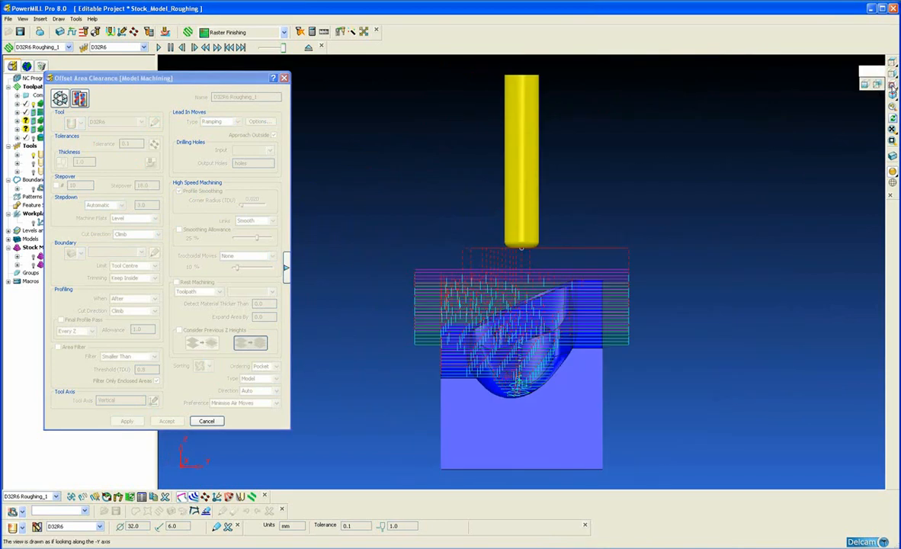
pyautogui.click(891, 84)
# - Set the headlamp model's translucency to 50 percent
pyautogui.rightClick(509, 382)
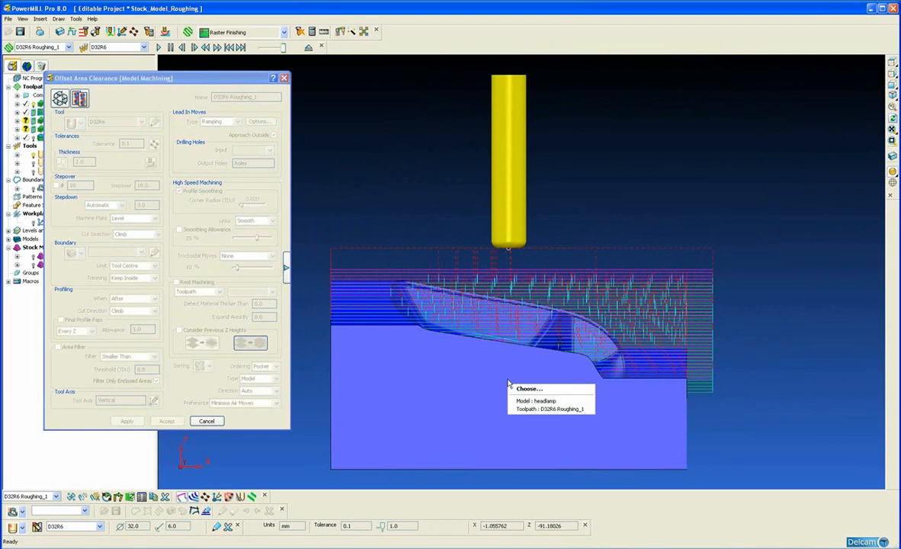
pyautogui.click(521, 401)
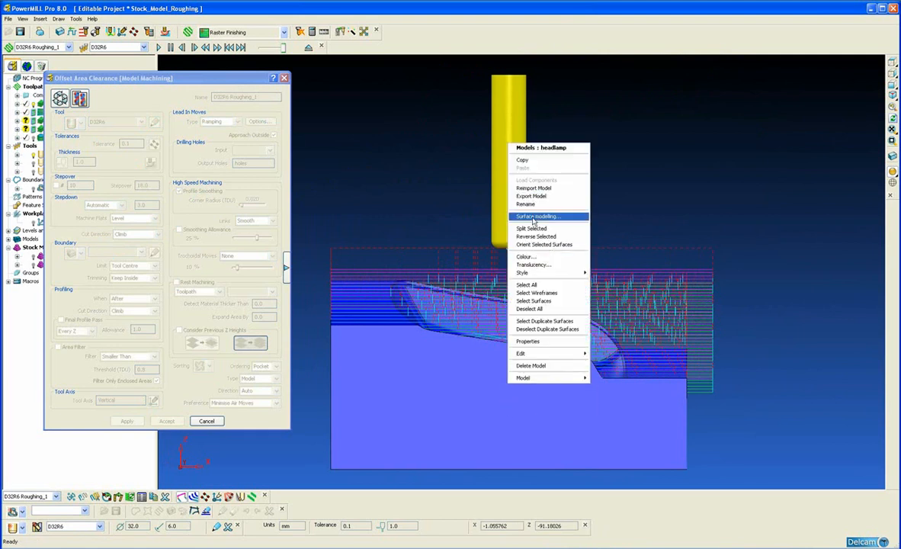
pyautogui.click(529, 265)
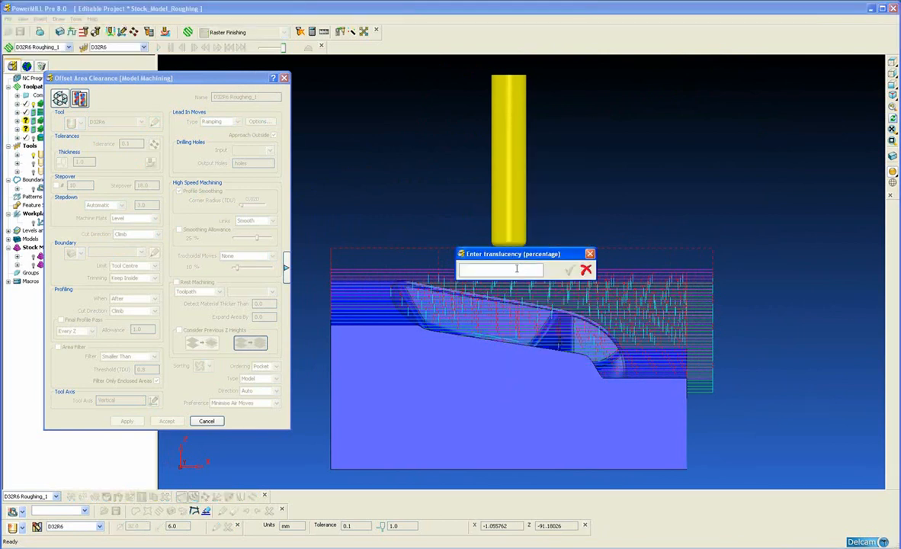
pyautogui.write('50')
pyautogui.press('Return')
# - Place the simulated tool at the toolpath's nearest point in the bottom of the deep pocket
pyautogui.keyDown('shift'); pyautogui.moveTo(555, 344); pyautogui.dragTo(555, 210, button='middle'); pyautogui.keyUp('shift')
pyautogui.scroll(2, 606, 282)
pyautogui.scroll(6, 606, 285)
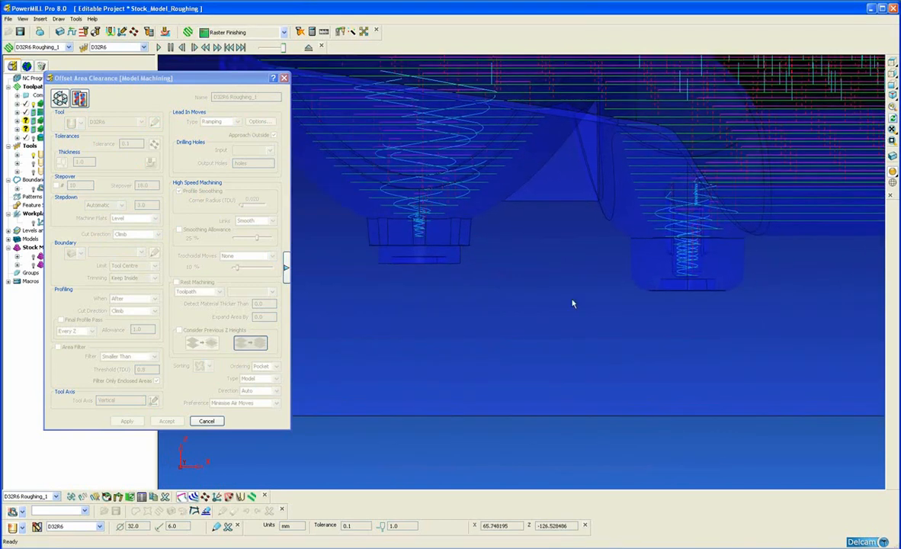
pyautogui.keyDown('shift'); pyautogui.moveTo(518, 365); pyautogui.dragTo(533, 303, button='middle'); pyautogui.keyUp('shift')
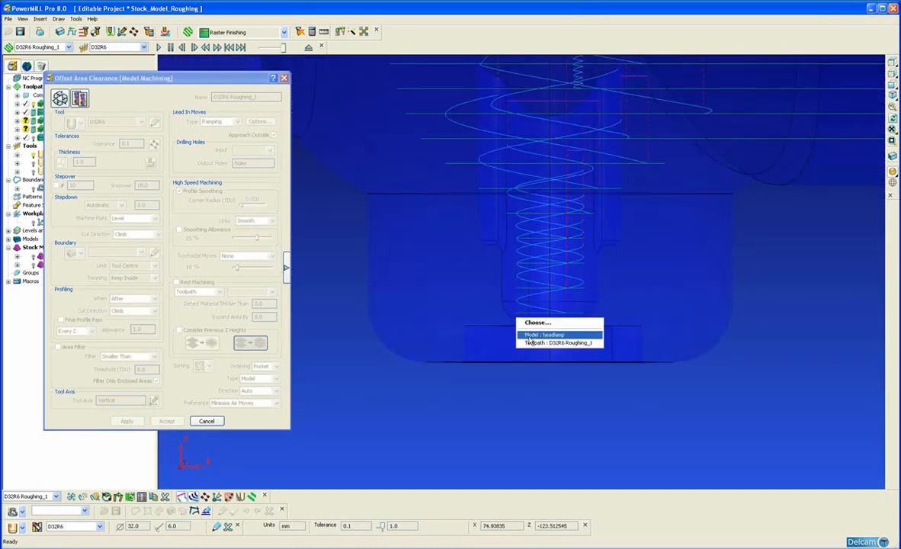
pyautogui.click(537, 342)
pyautogui.click(536, 335)
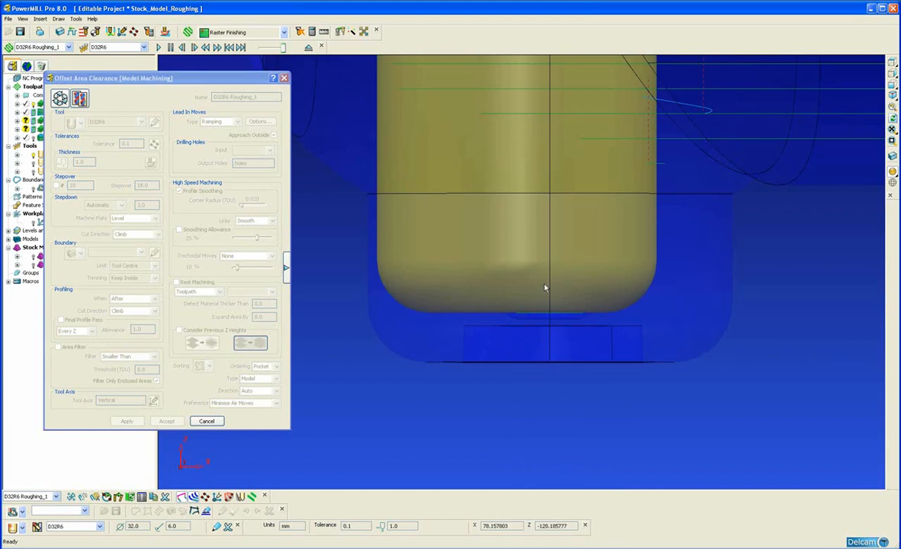
# - Display the headlamp model as wireframe only, without shading, around the deep pocket
pyautogui.click(891, 184)
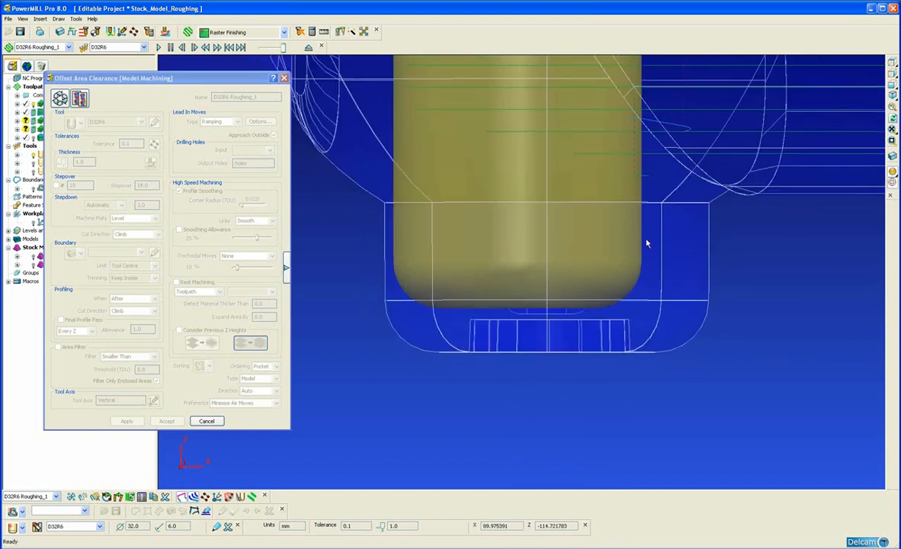
pyautogui.scroll(-3, 649, 246)
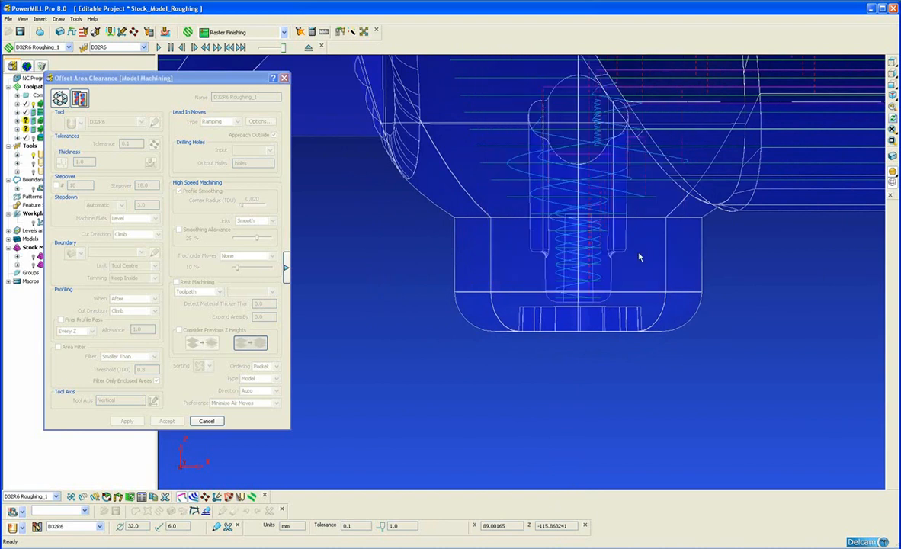
pyautogui.moveTo(546, 219); pyautogui.dragTo(550, 230, button='middle')
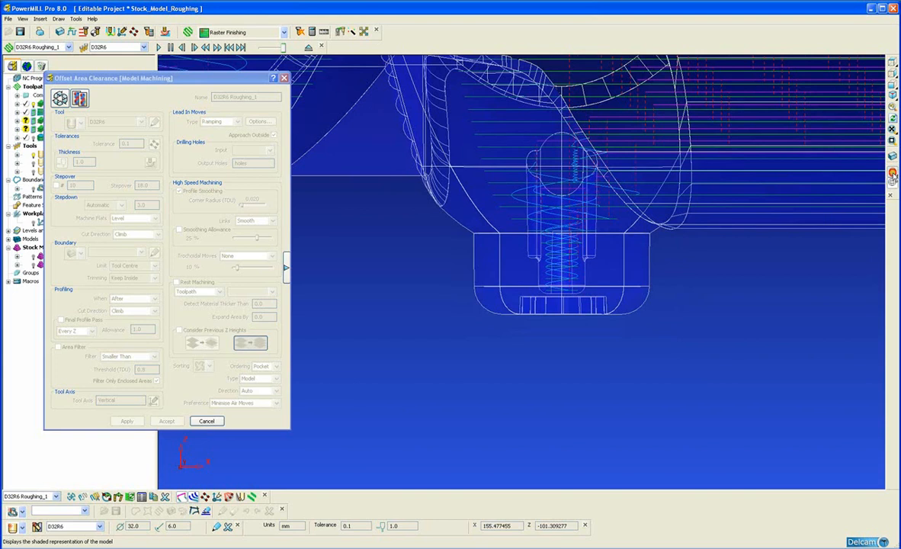
pyautogui.click(893, 174)
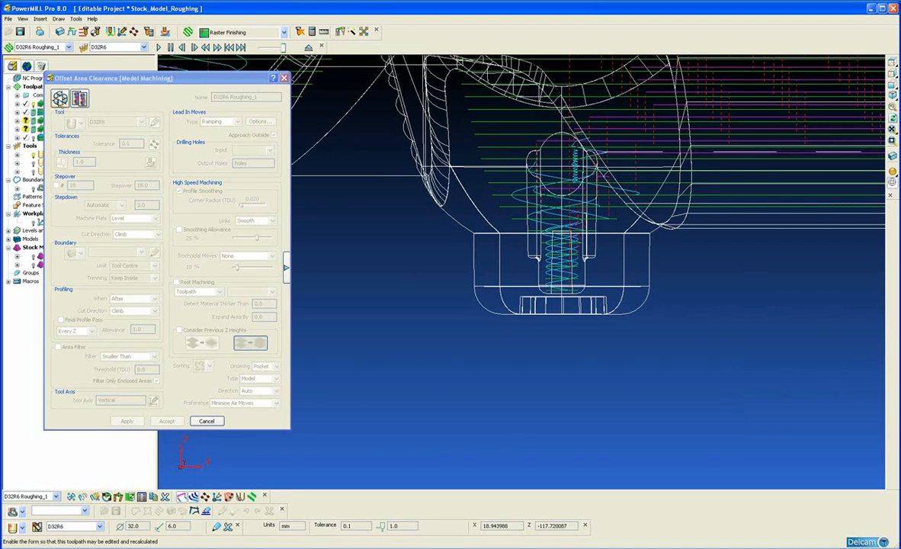
# - Recalculate the toolpath with an area filter for areas smaller than 0.625 TDU and simulate the tool from its lowest pass above the pocket
pyautogui.click(59, 98)
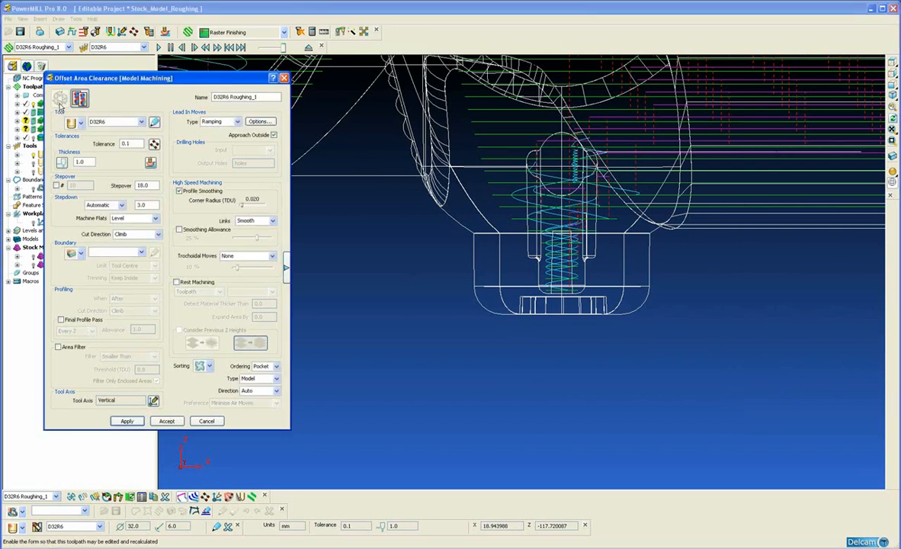
pyautogui.click(58, 347)
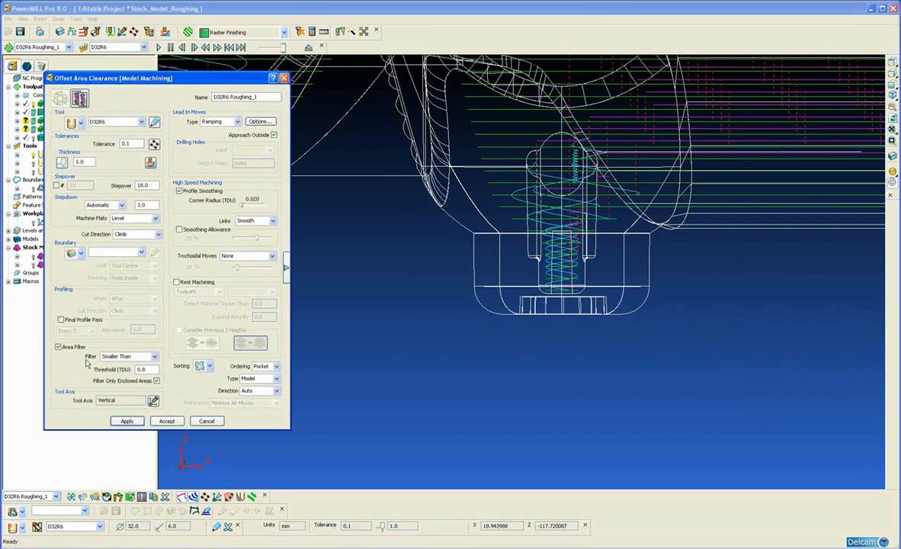
pyautogui.doubleClick(142, 369)
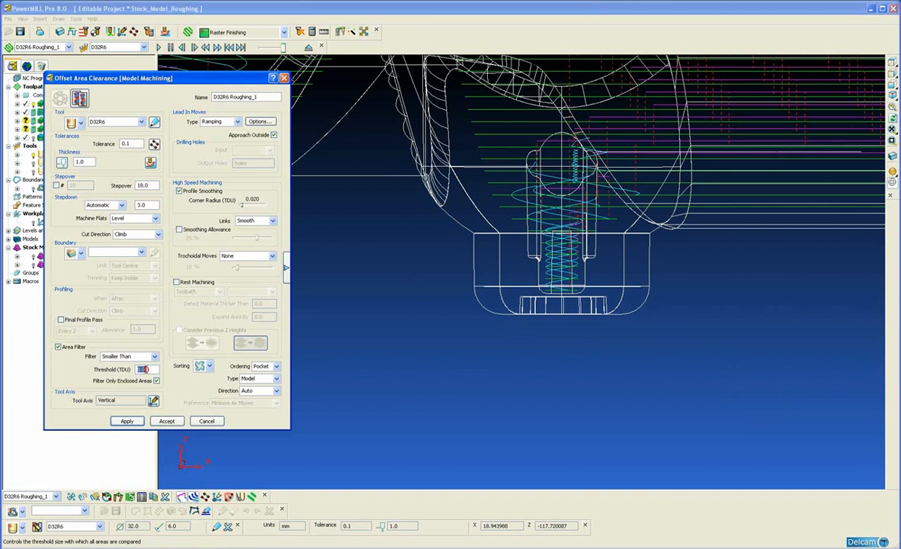
pyautogui.write('.625')
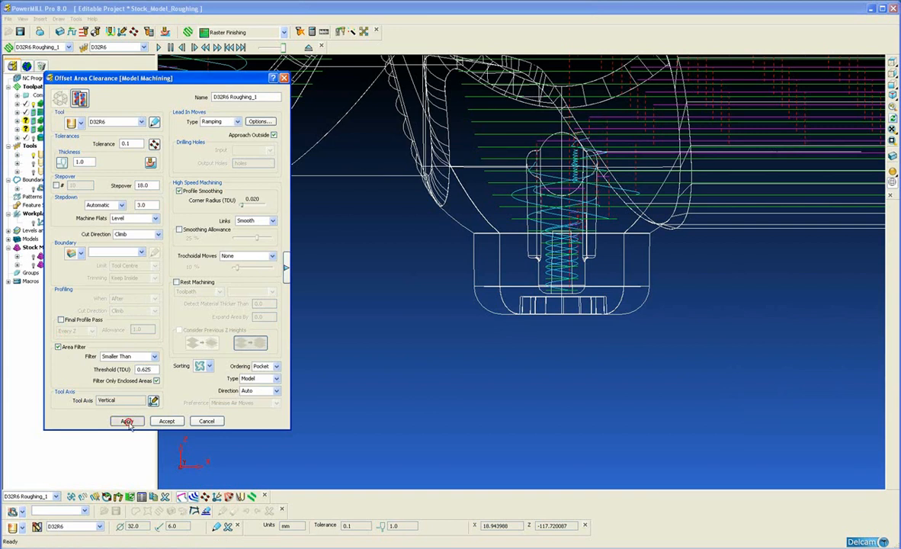
pyautogui.click(126, 420)
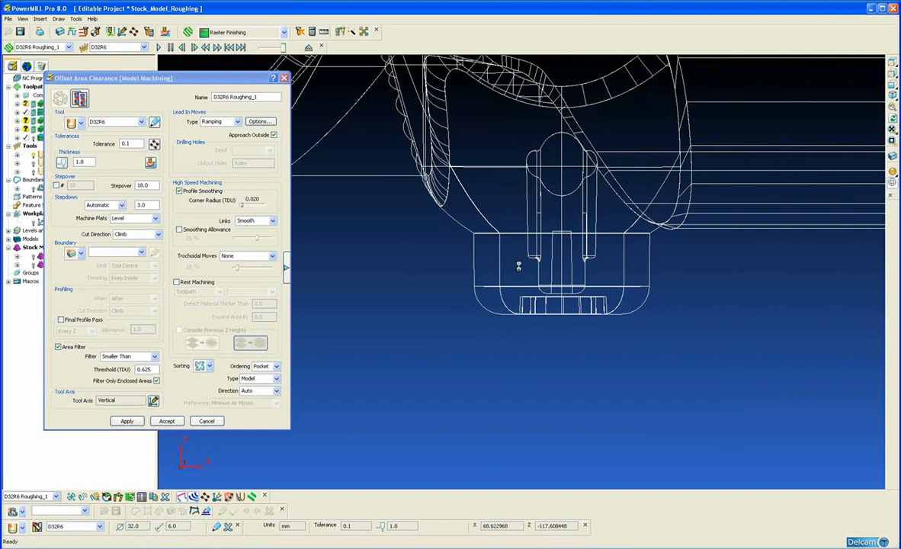
pyautogui.rightClick(512, 224)
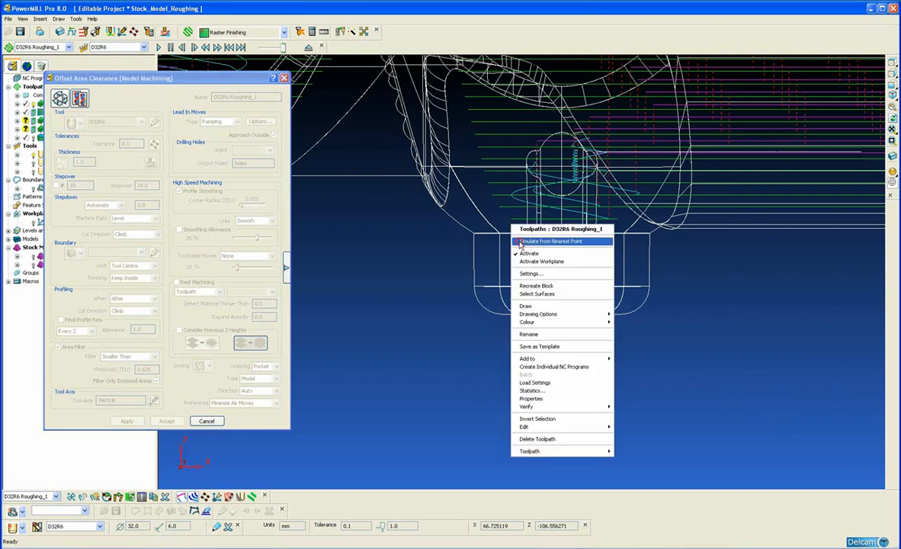
pyautogui.click(521, 241)
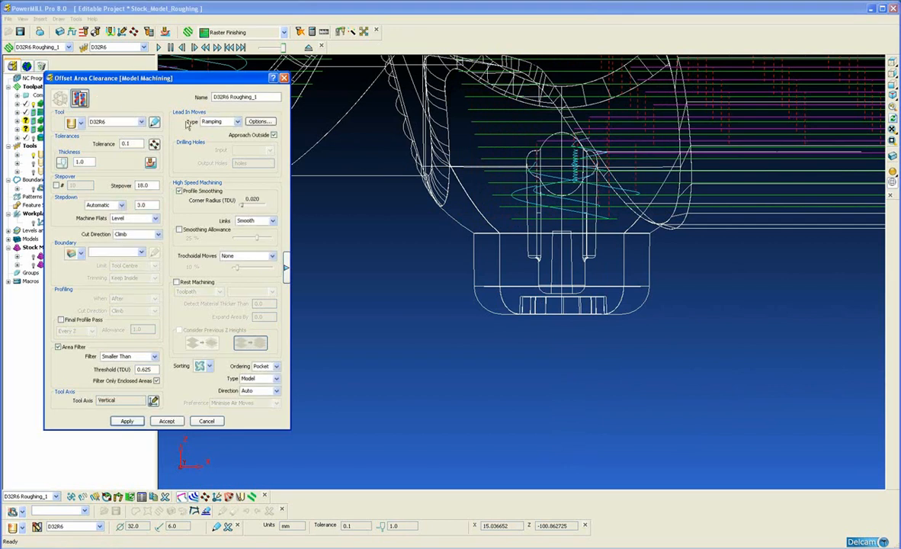
# - Recalculate the toolpath with Plunging lead-in moves and simulate the tool from the nearest point at the pocket bottom
pyautogui.click(238, 123)
pyautogui.click(224, 134)
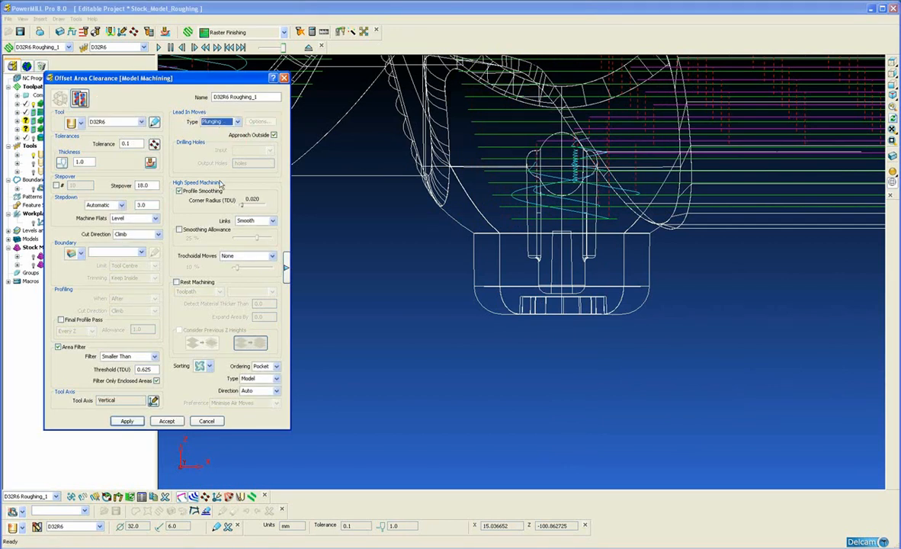
pyautogui.click(127, 421)
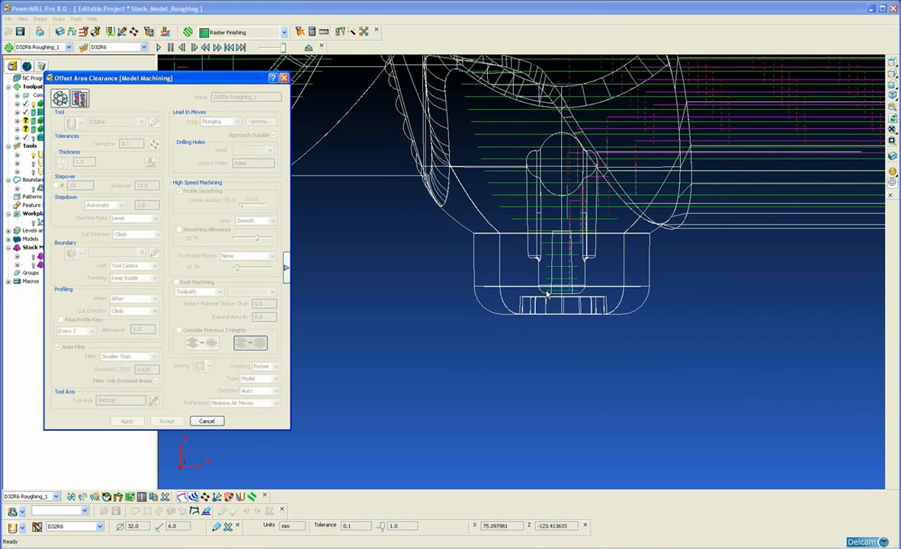
pyautogui.rightClick(546, 293)
pyautogui.click(555, 309)
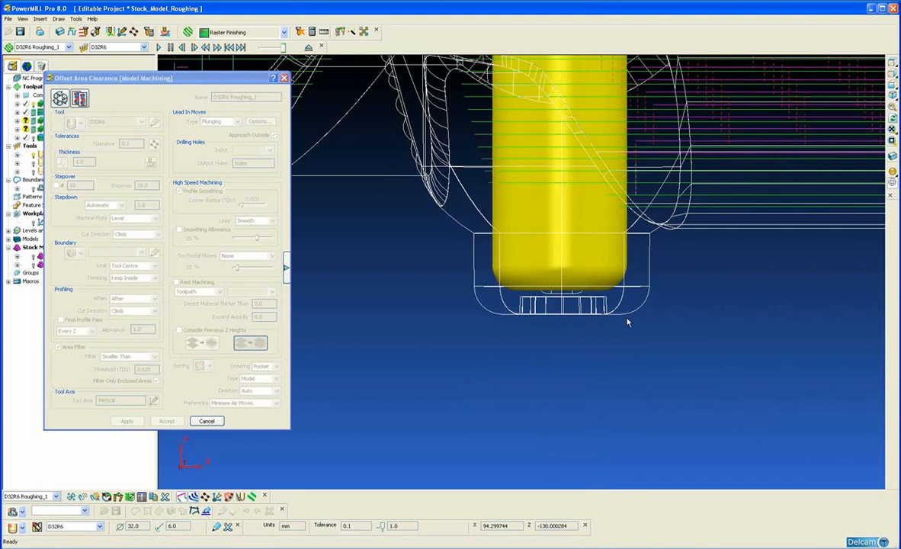
# - Recalculate the toolpath with Filter Only Enclosed Areas turned off and simulate the tool from the lowest remaining pass
pyautogui.click(60, 97)
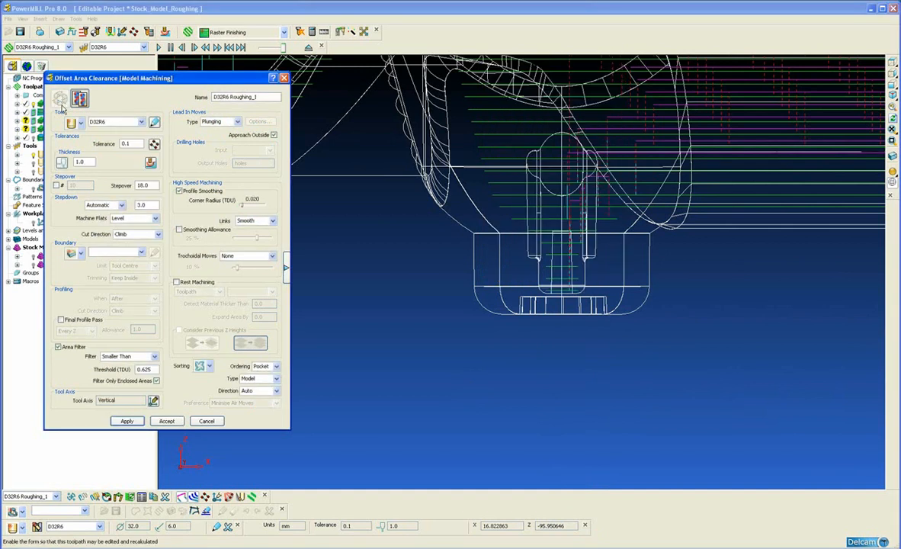
pyautogui.click(156, 381)
pyautogui.click(127, 421)
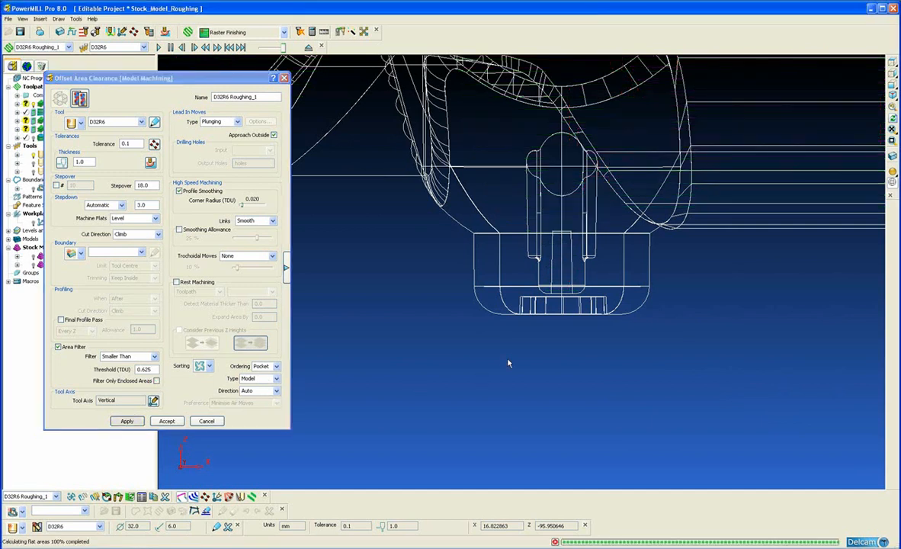
pyautogui.rightClick(513, 221)
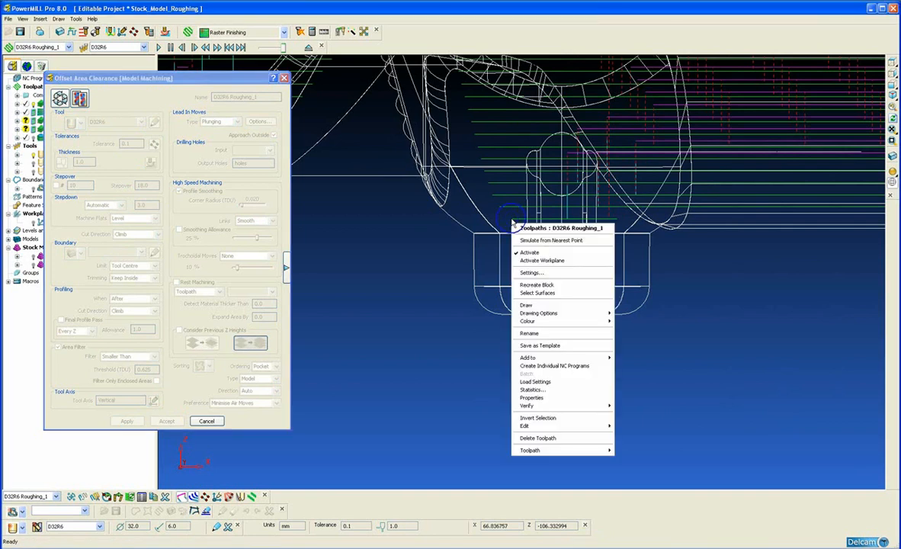
pyautogui.click(524, 240)
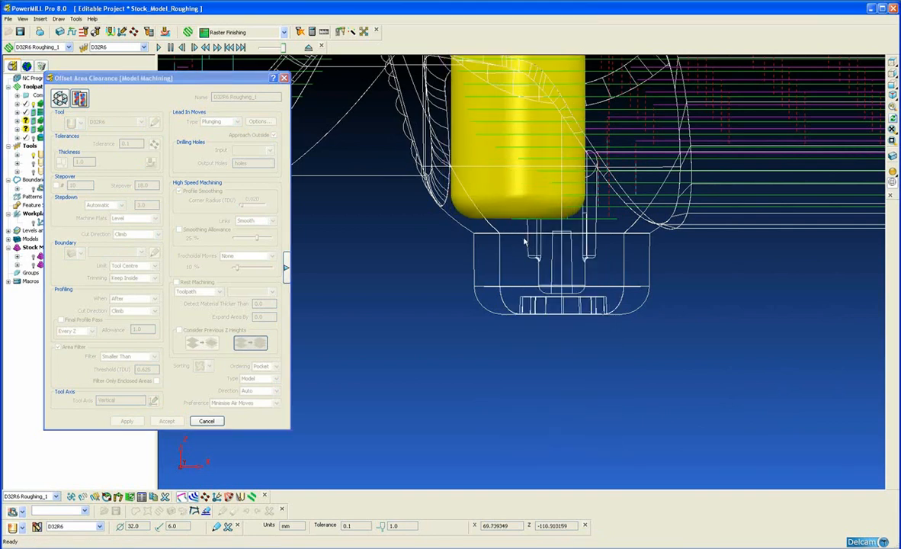